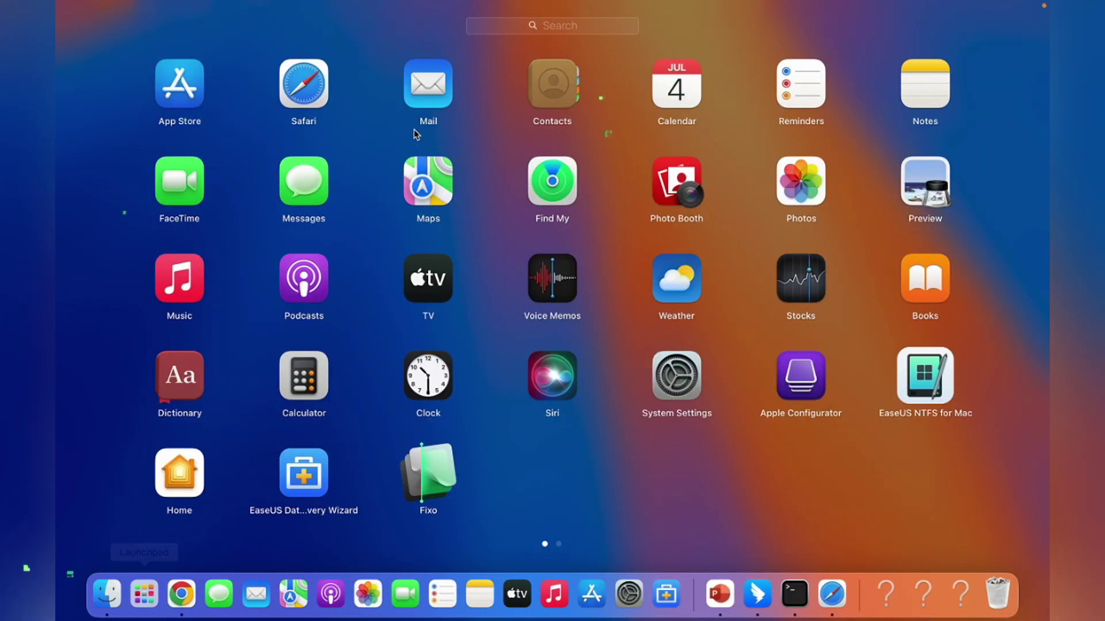
# Step: Launch Time Machine via a 'time' search and open the empty my pptx desktop folder
pyautogui.click(544, 25)
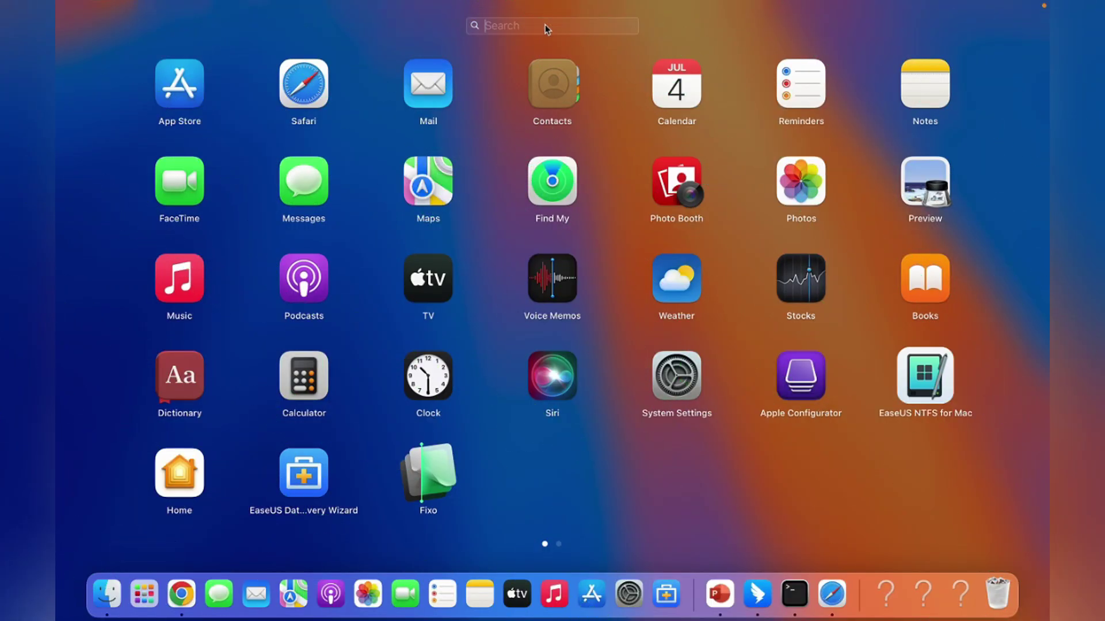
pyautogui.write('time')
pyautogui.click(677, 86)
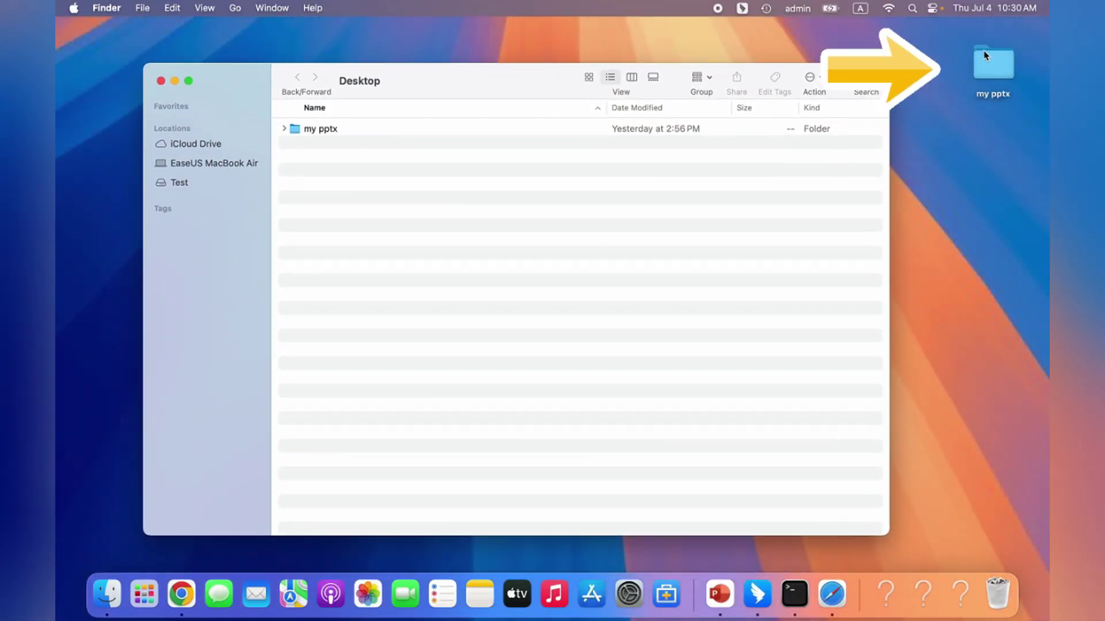
pyautogui.doubleClick(986, 56)
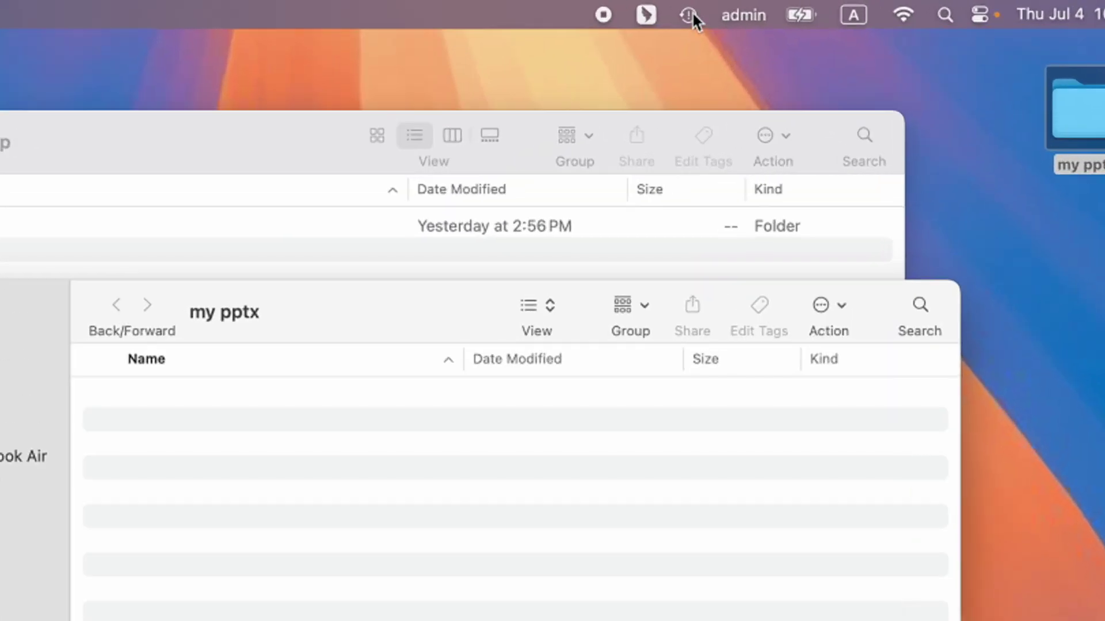
# Step: Restore the 2 MB .pptx presentation from the 7/3/24 1:30 PM backup and close my pptx
pyautogui.click(767, 7)
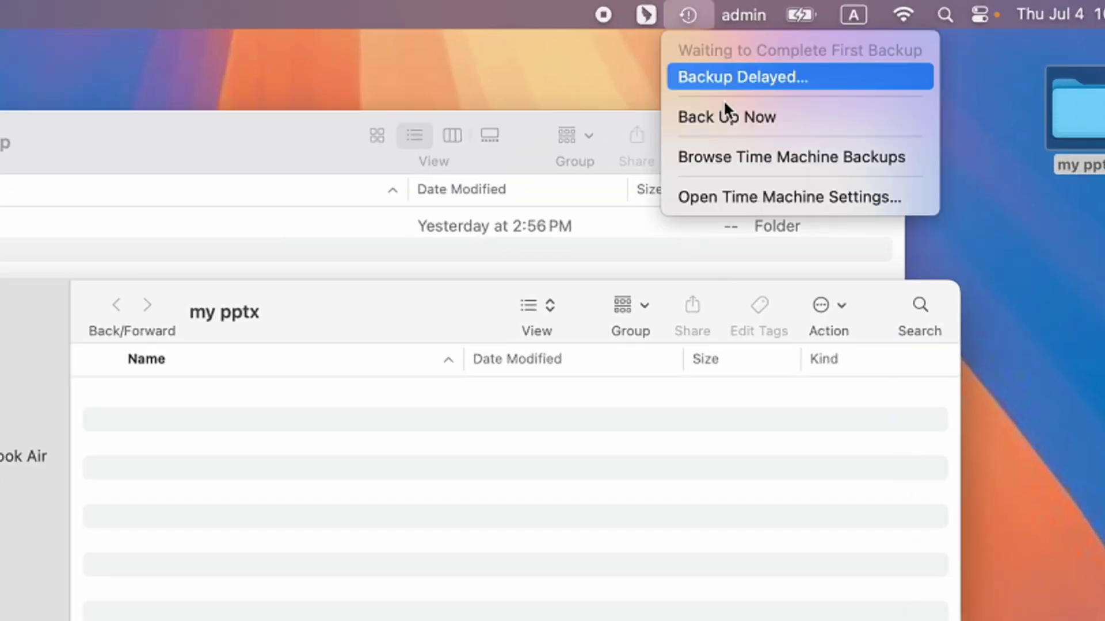
pyautogui.click(724, 156)
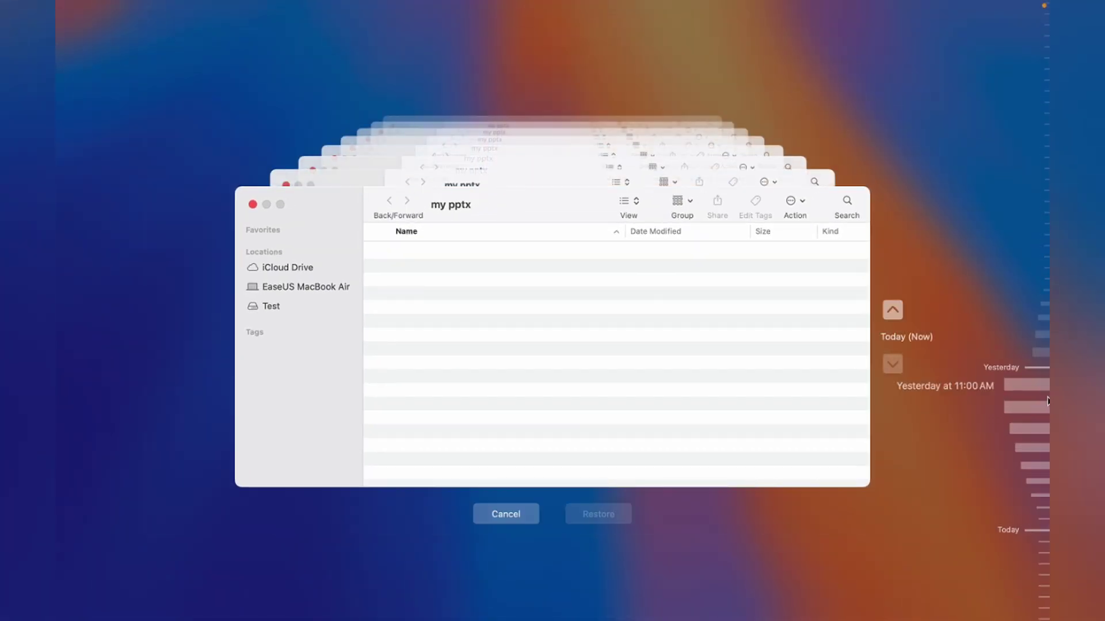
pyautogui.click(1047, 414)
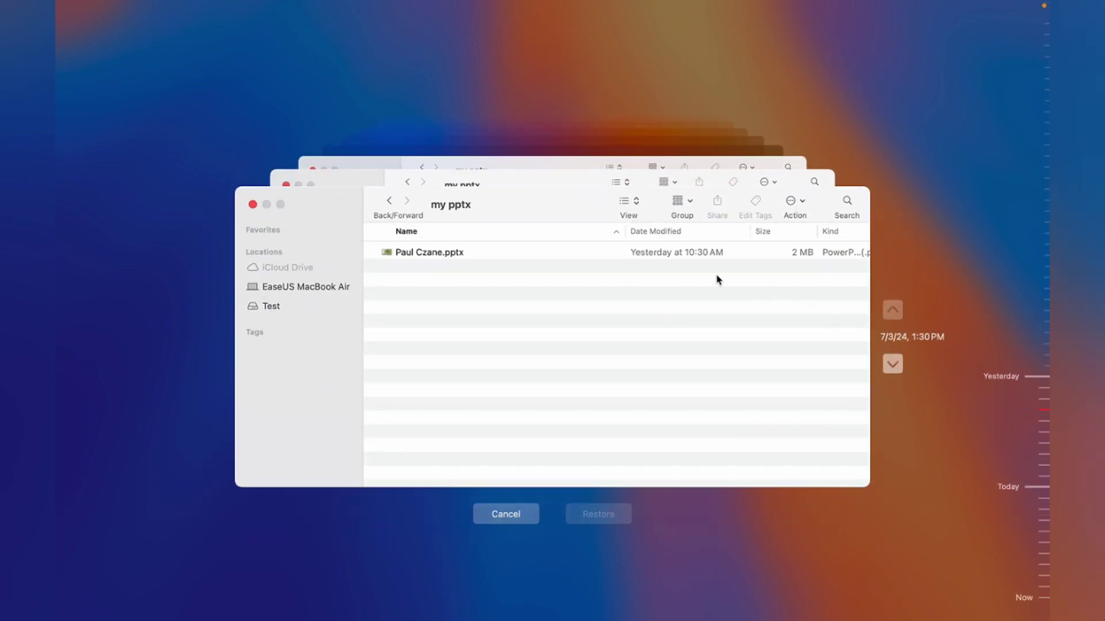
pyautogui.click(706, 257)
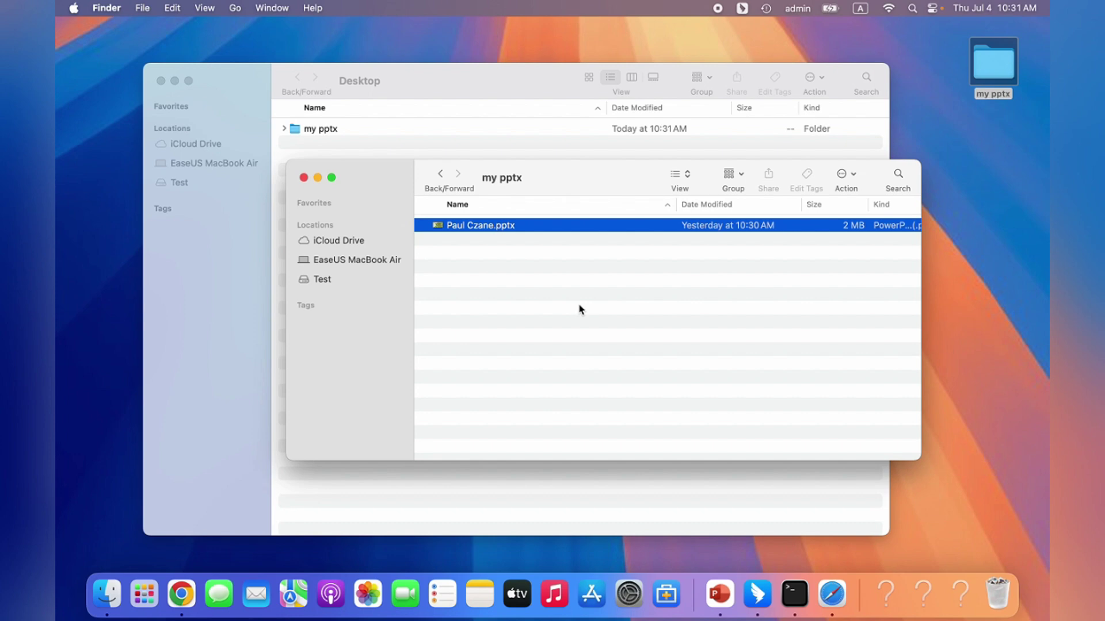
pyautogui.click(572, 288)
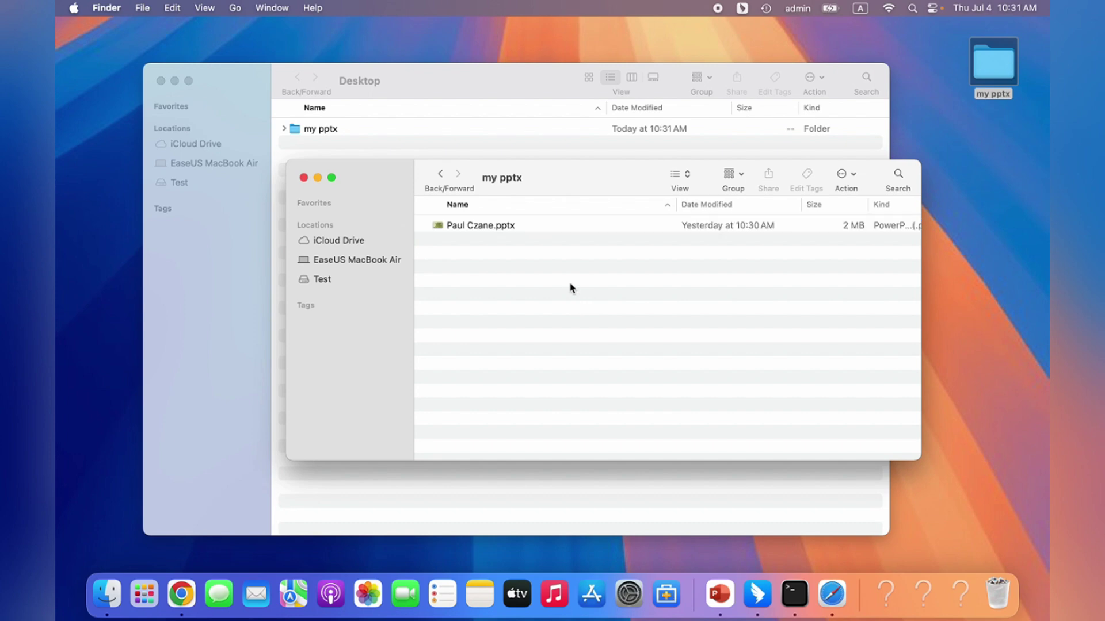
pyautogui.click(303, 177)
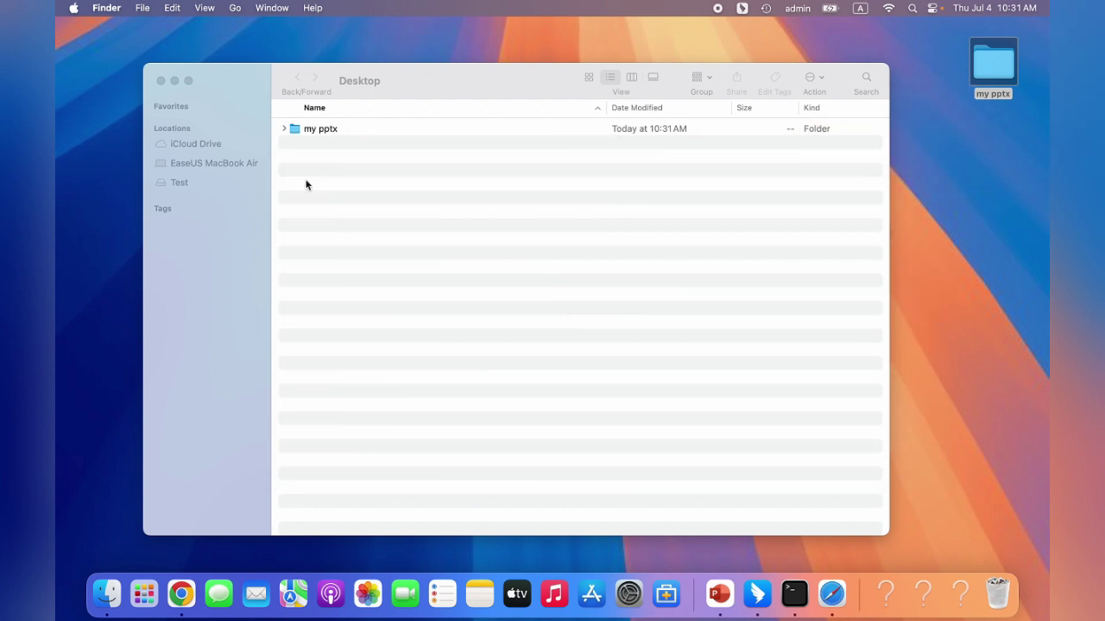
# Step: Move the restored .pptx presentation in my pptx to the Trash and close the folder windows
pyautogui.click(160, 80)
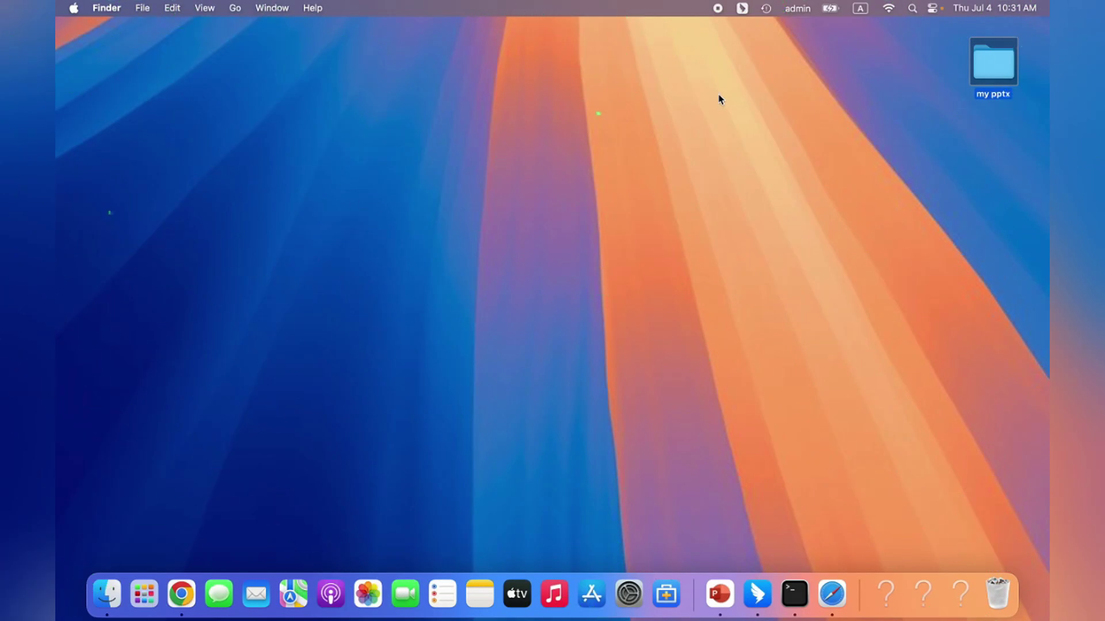
pyautogui.doubleClick(987, 66)
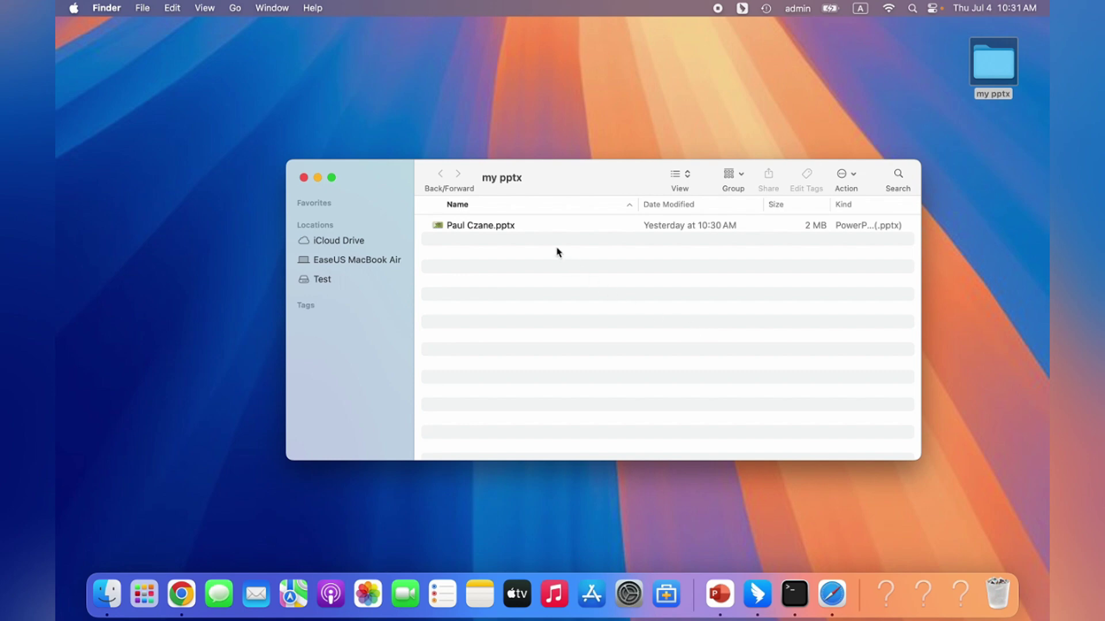
pyautogui.click(545, 231)
pyautogui.rightClick(544, 230)
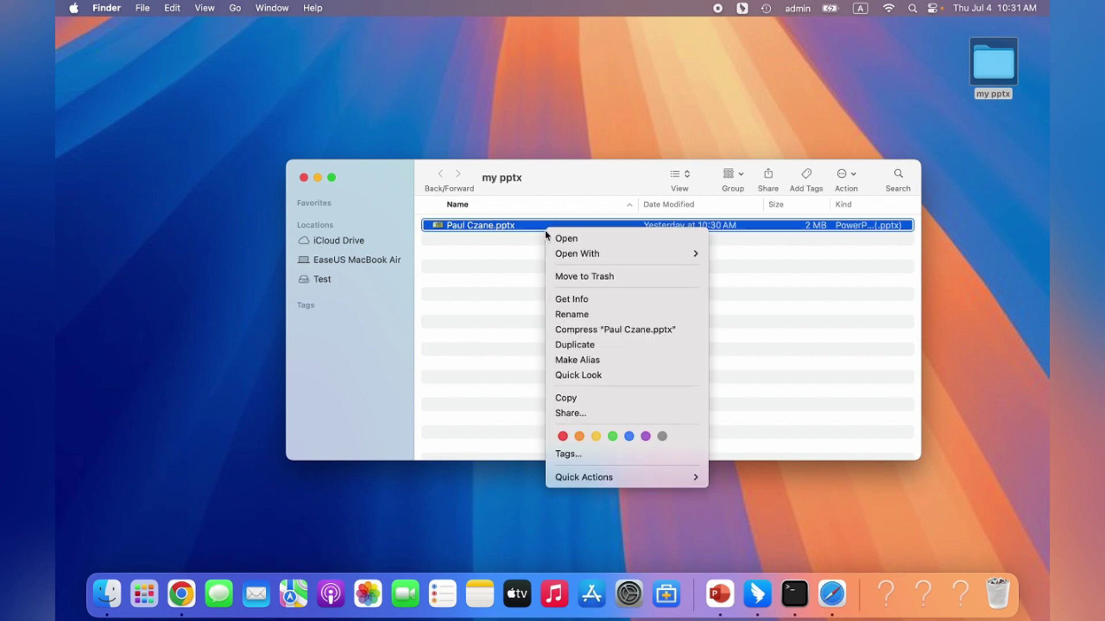
pyautogui.click(578, 286)
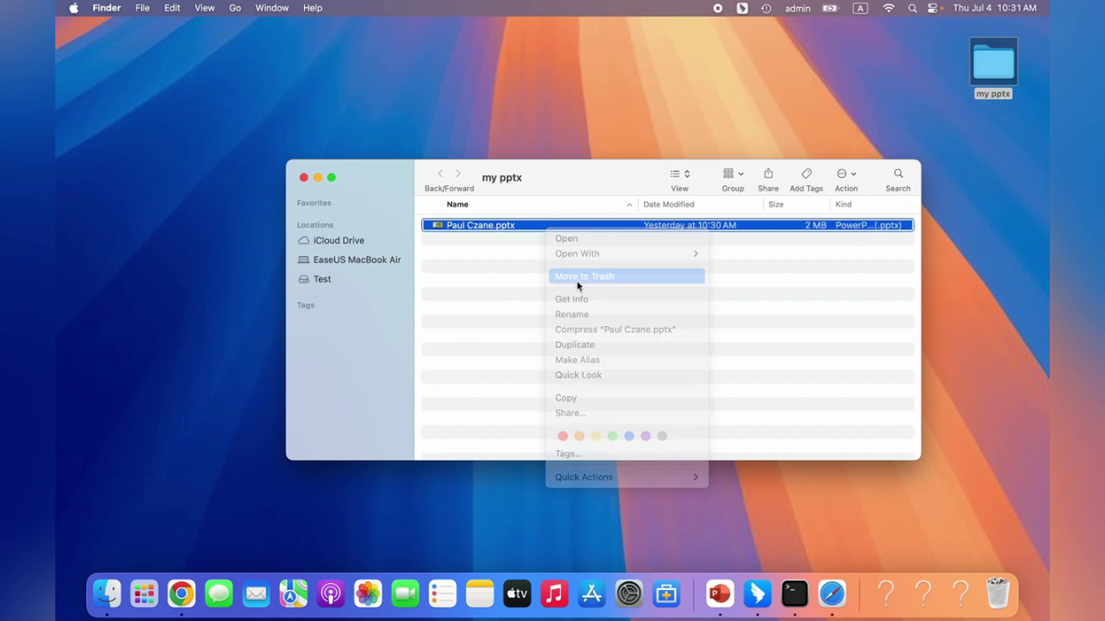
pyautogui.click(303, 178)
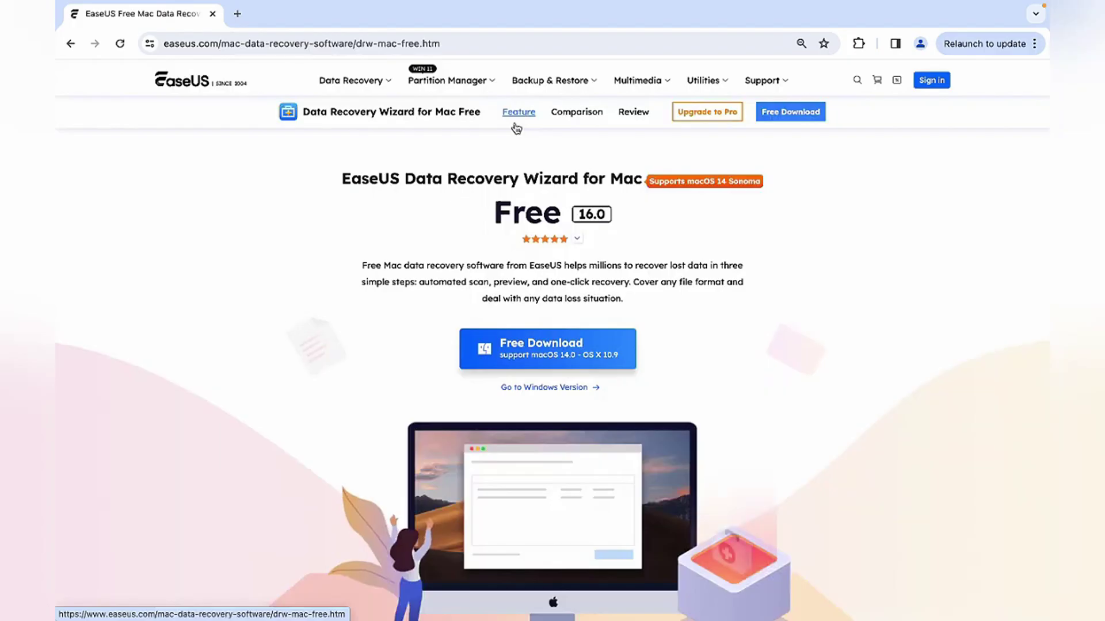
# Step: Start the Free Download of EaseUS Data Recovery Wizard for Mac
pyautogui.click(556, 357)
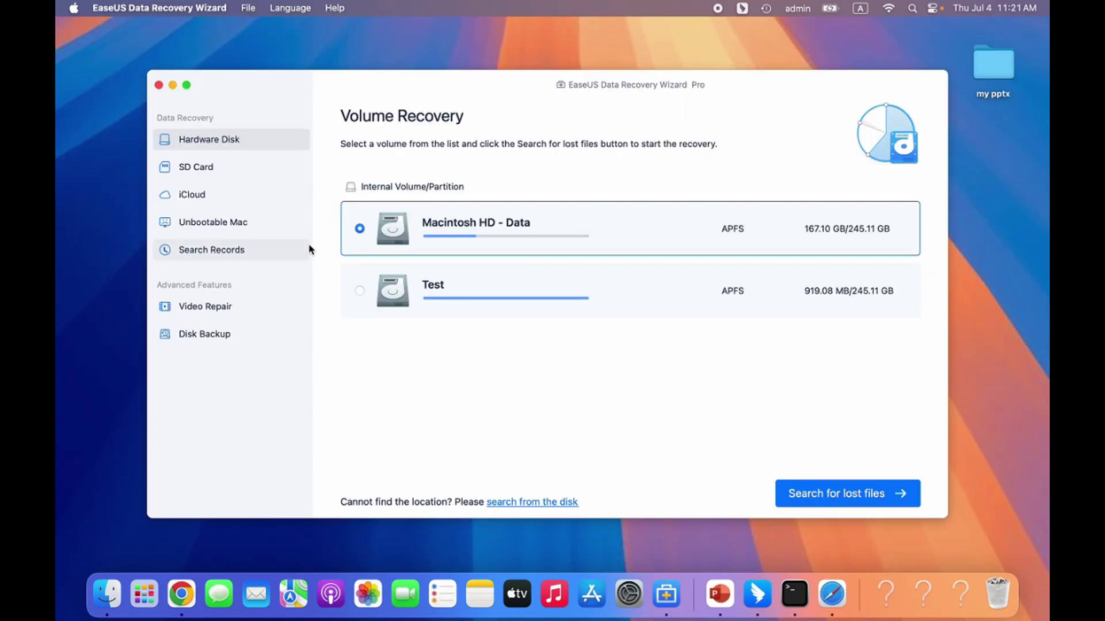
# Step: Scan Macintosh HD - Data and list the 118905 found files (21.33 GB) by type
pyautogui.click(501, 305)
pyautogui.click(496, 252)
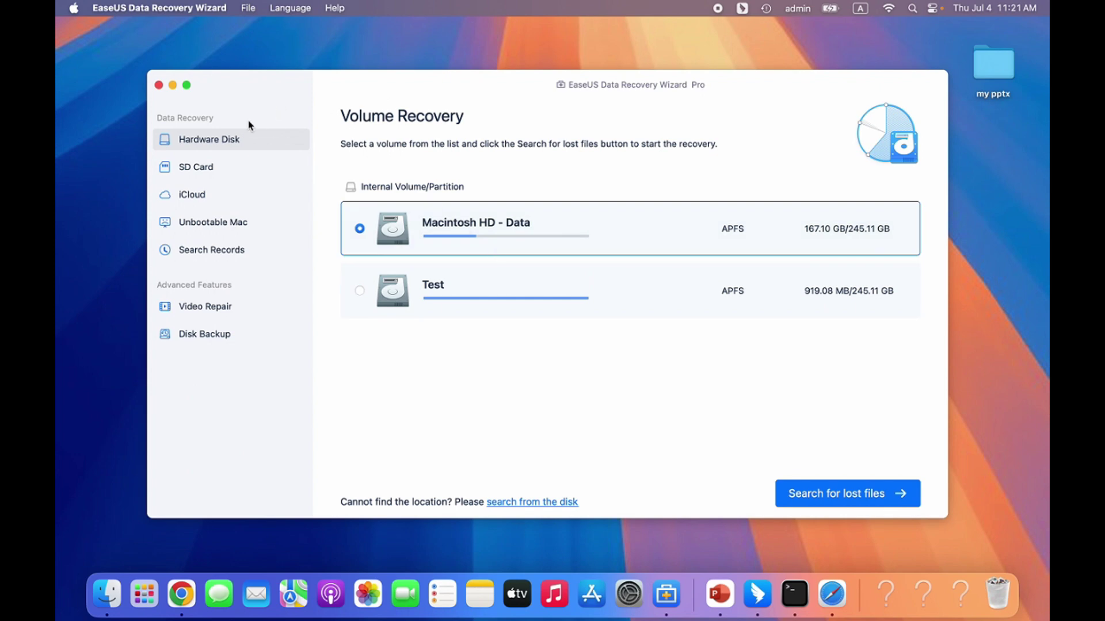
pyautogui.click(208, 166)
pyautogui.click(209, 251)
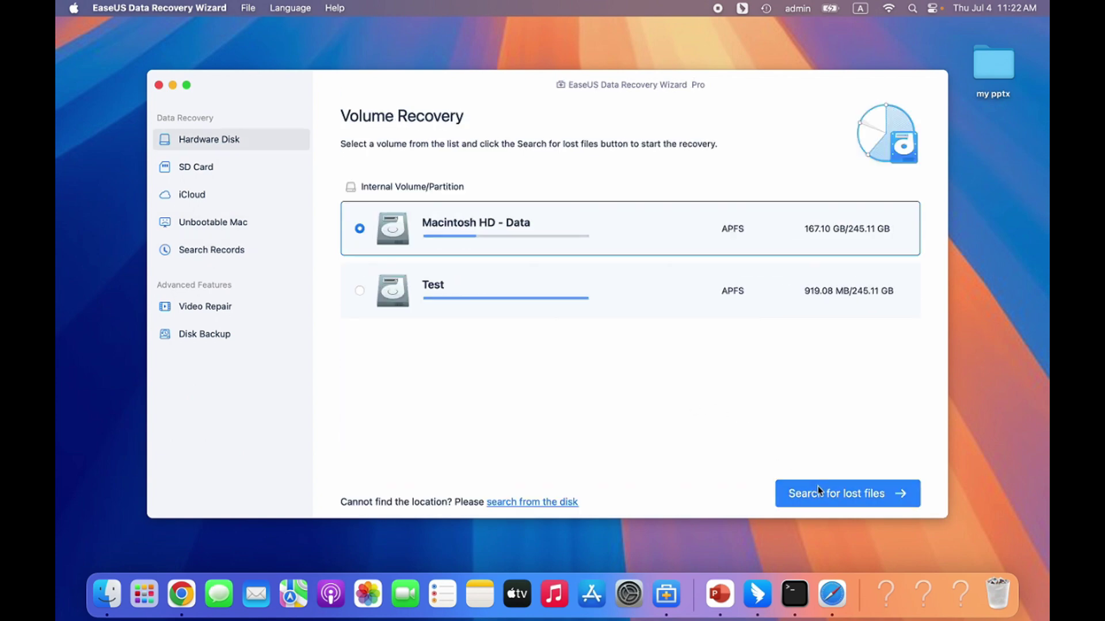
pyautogui.click(817, 486)
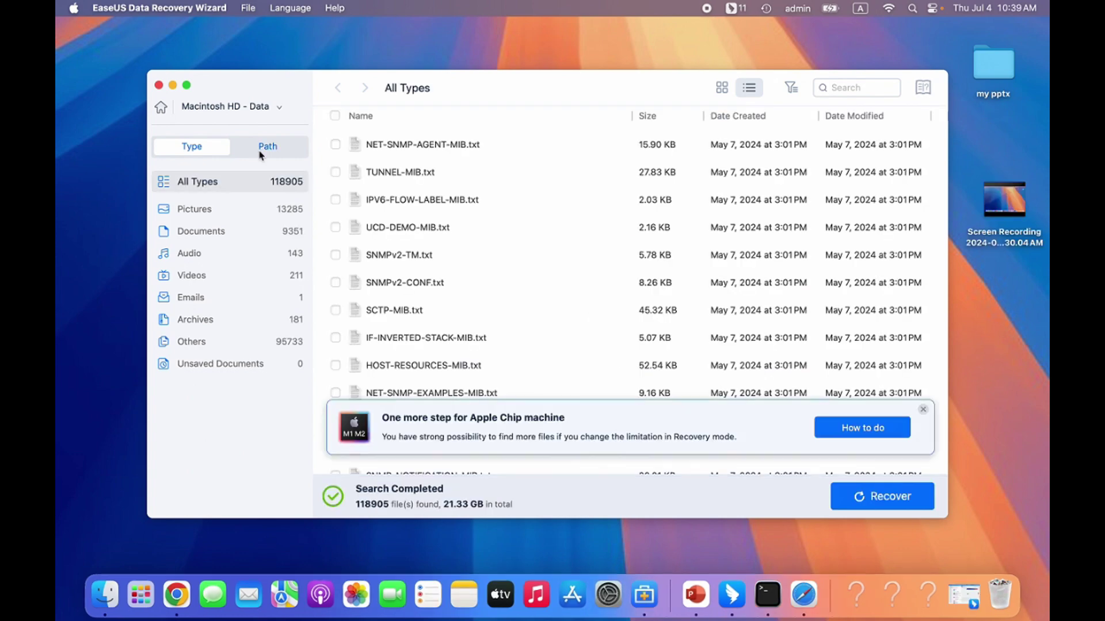
pyautogui.click(262, 149)
pyautogui.click(196, 151)
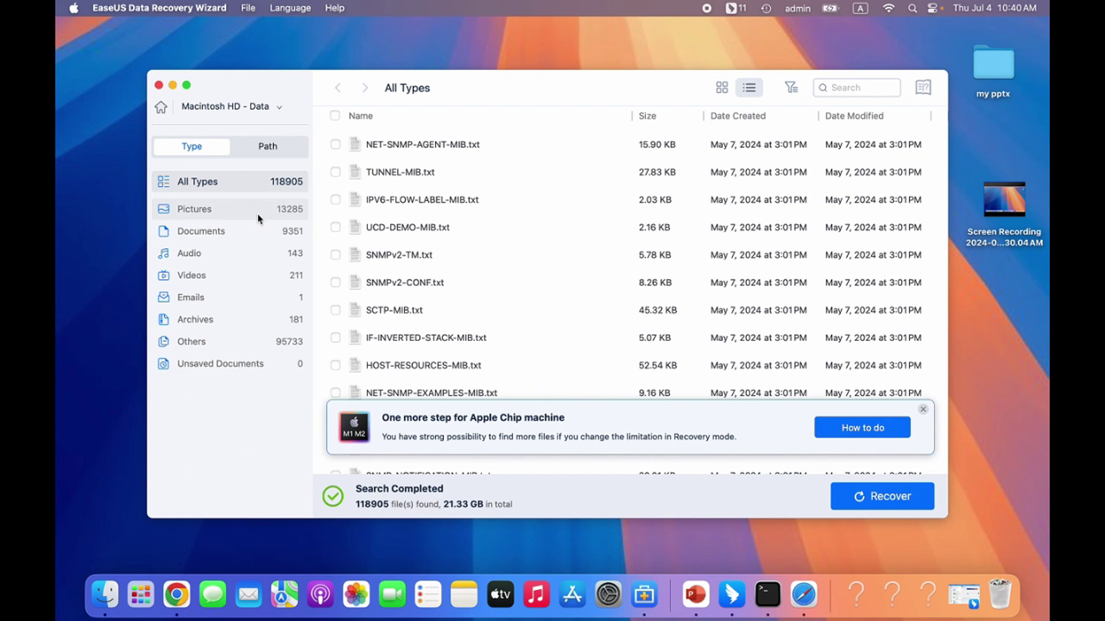
# Step: Filter to pptx documents, preview easeus data recovery wizard.pptx, and start recovering it
pyautogui.click(255, 233)
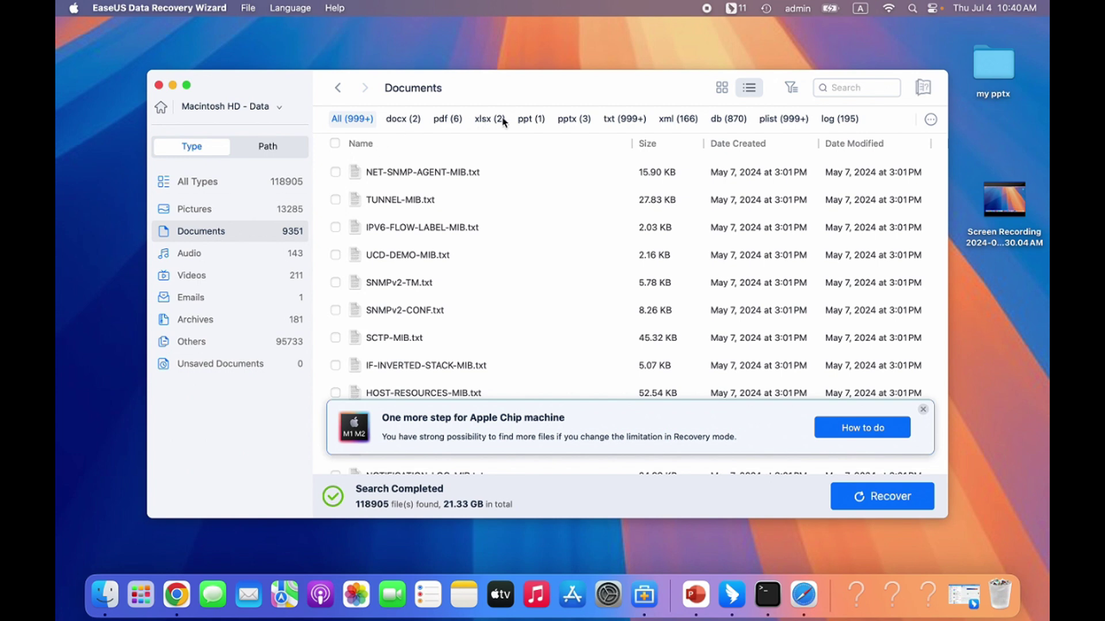
pyautogui.click(567, 120)
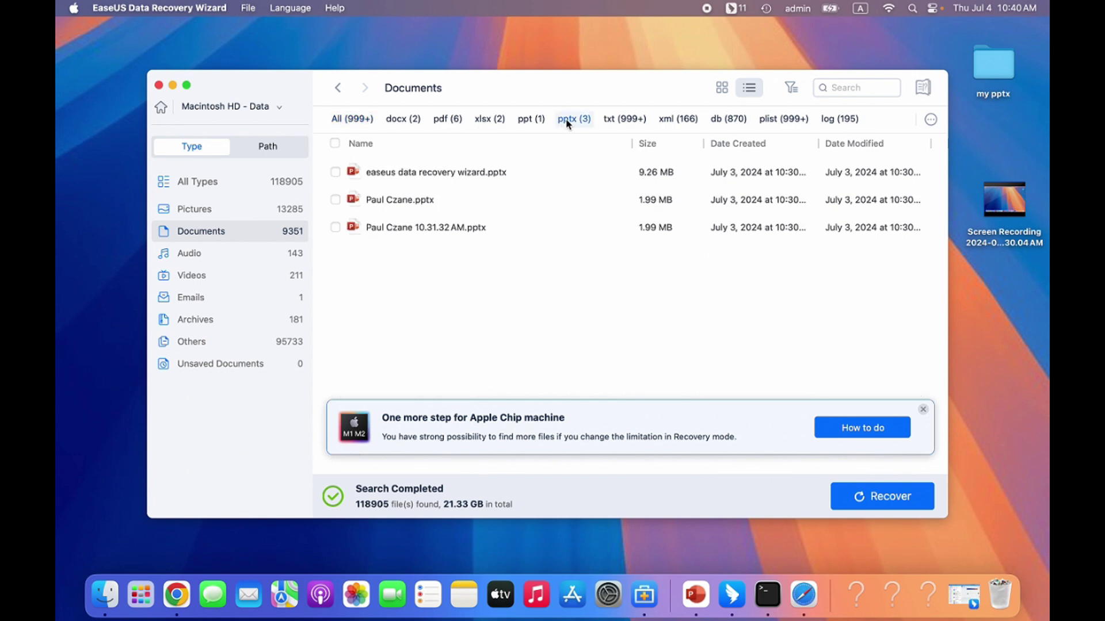
pyautogui.click(503, 170)
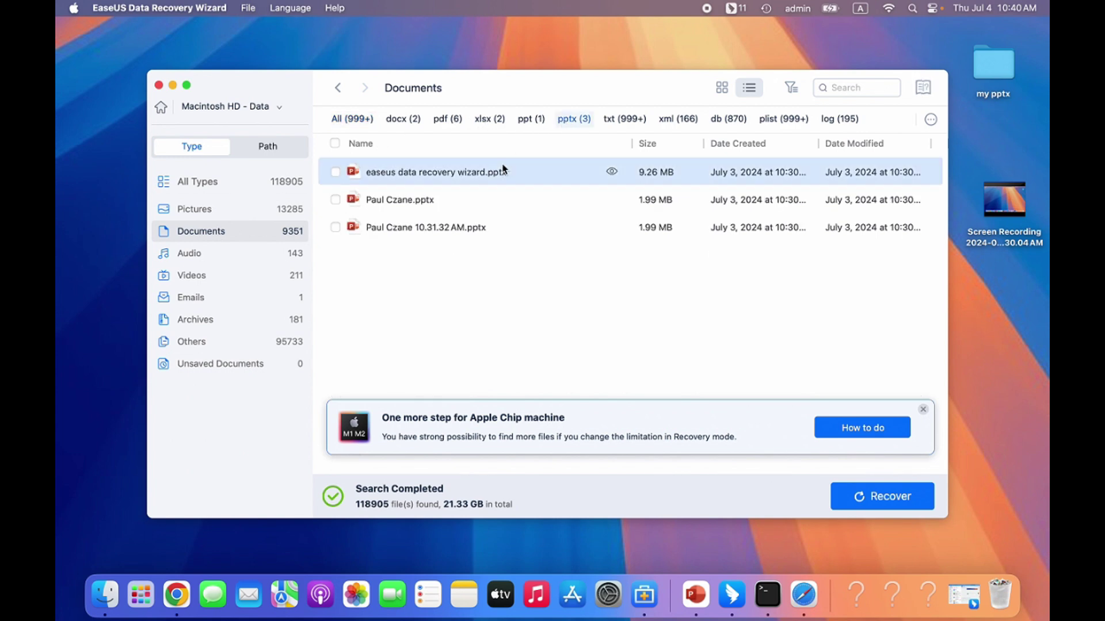
pyautogui.click(612, 173)
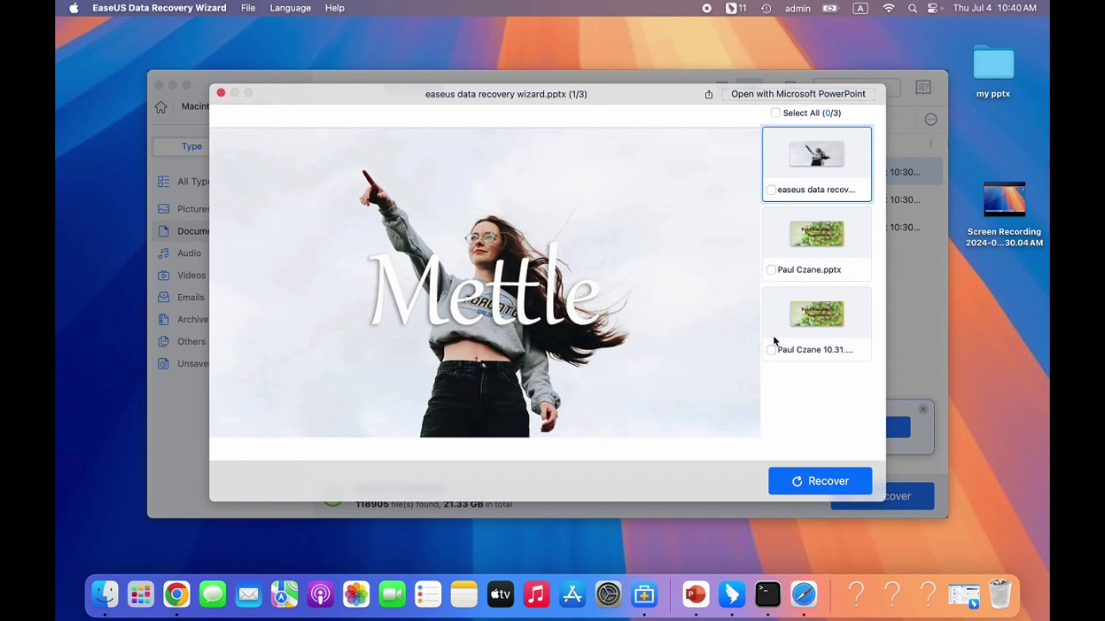
pyautogui.click(830, 478)
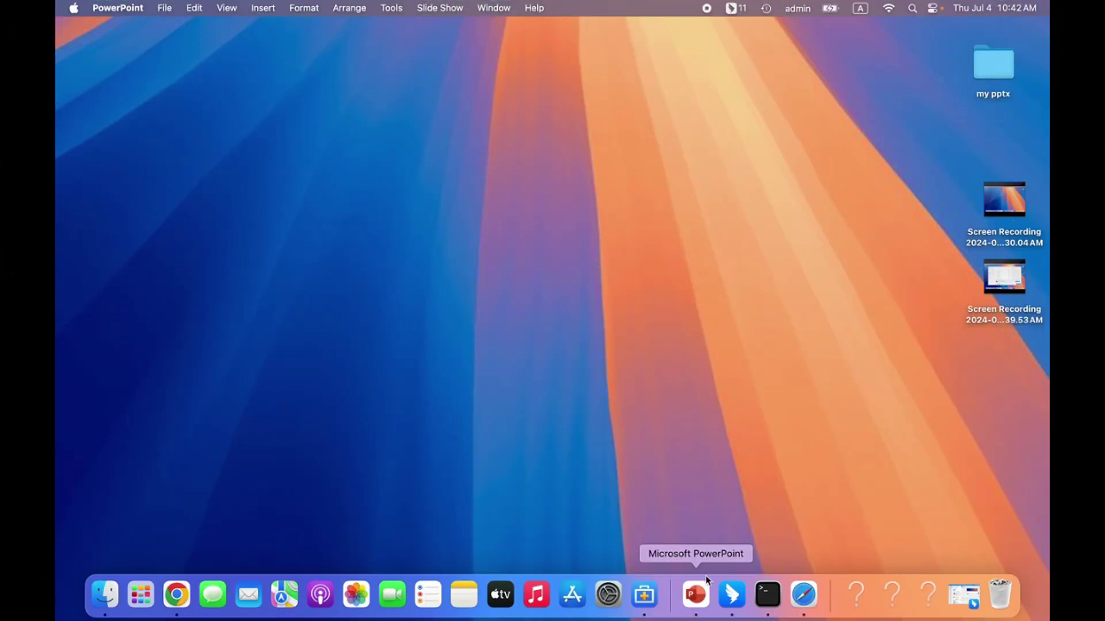
pyautogui.click(697, 596)
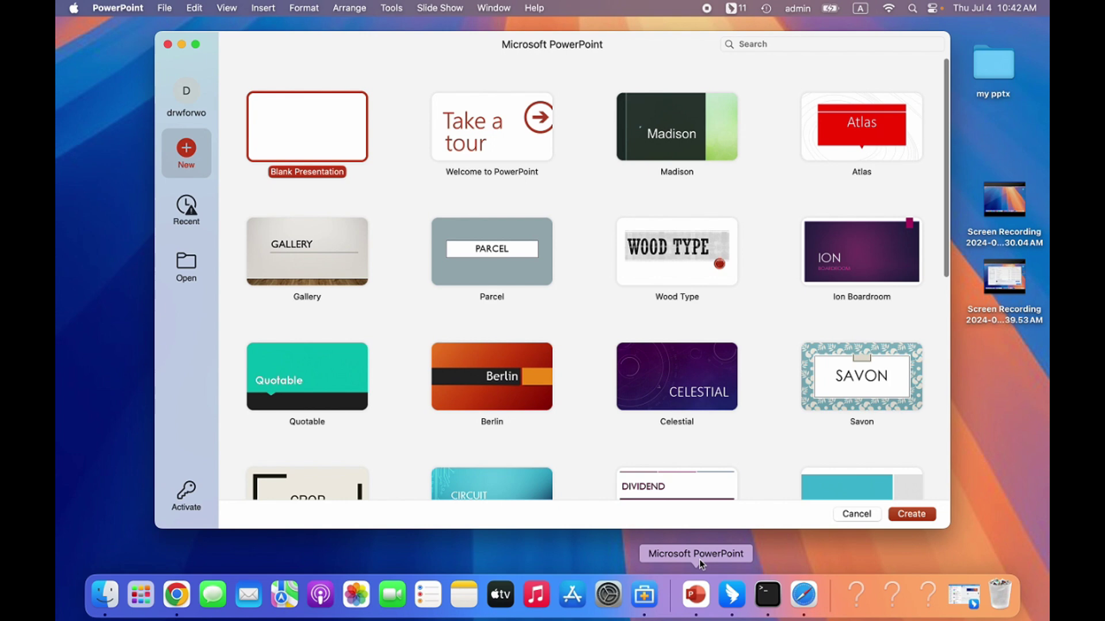
pyautogui.click(190, 217)
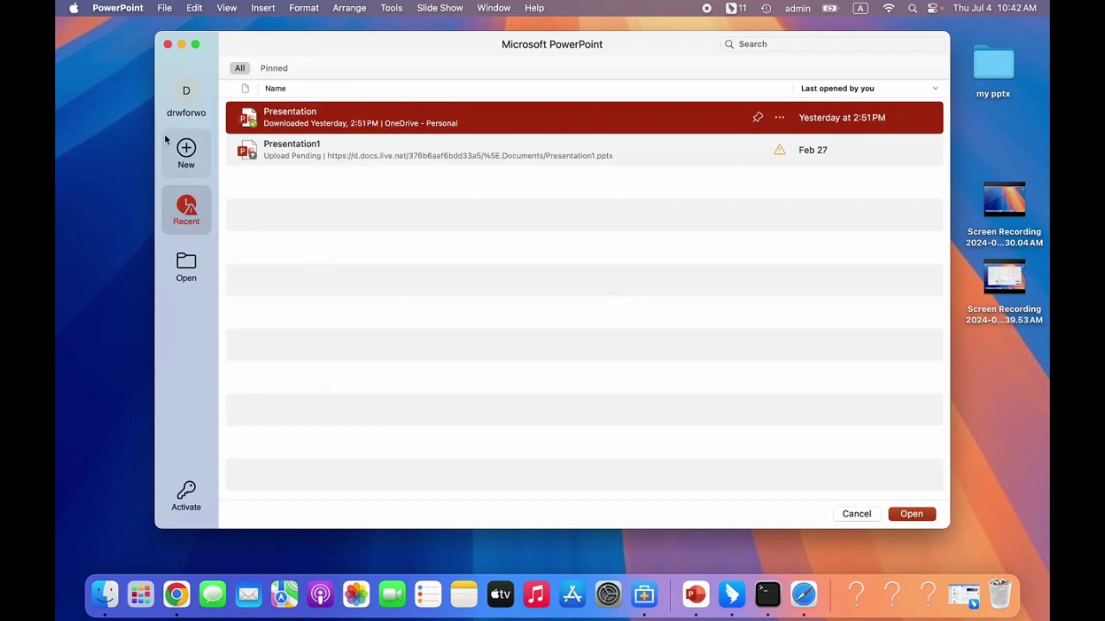
pyautogui.click(167, 45)
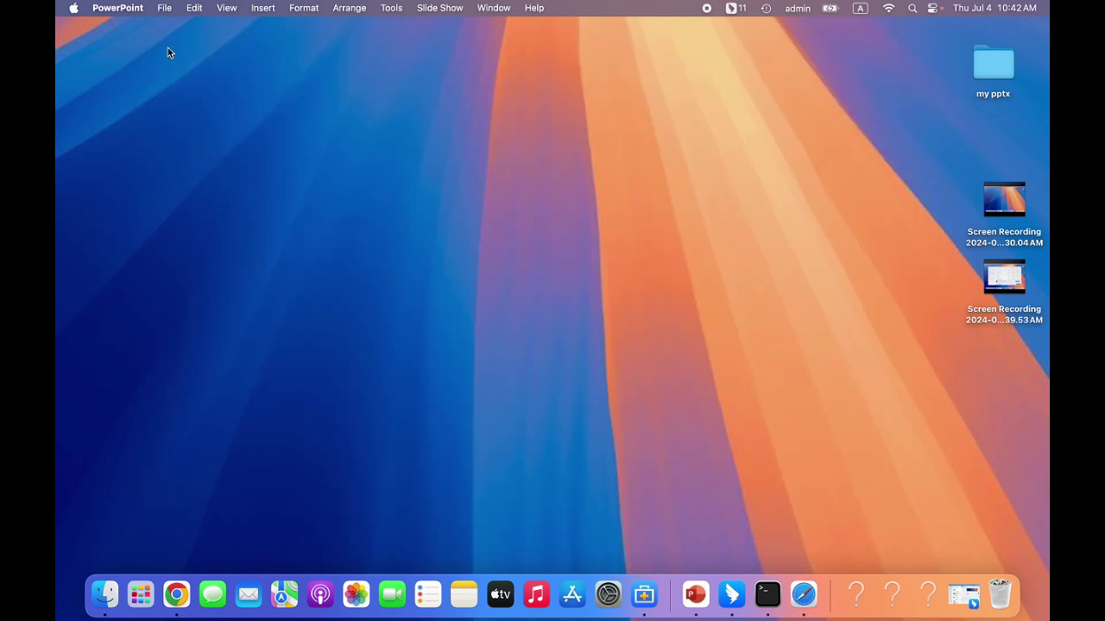
# Step: In Finder, go to Library > Containers and open the Microsoft PowerPoint container
pyautogui.click(97, 107)
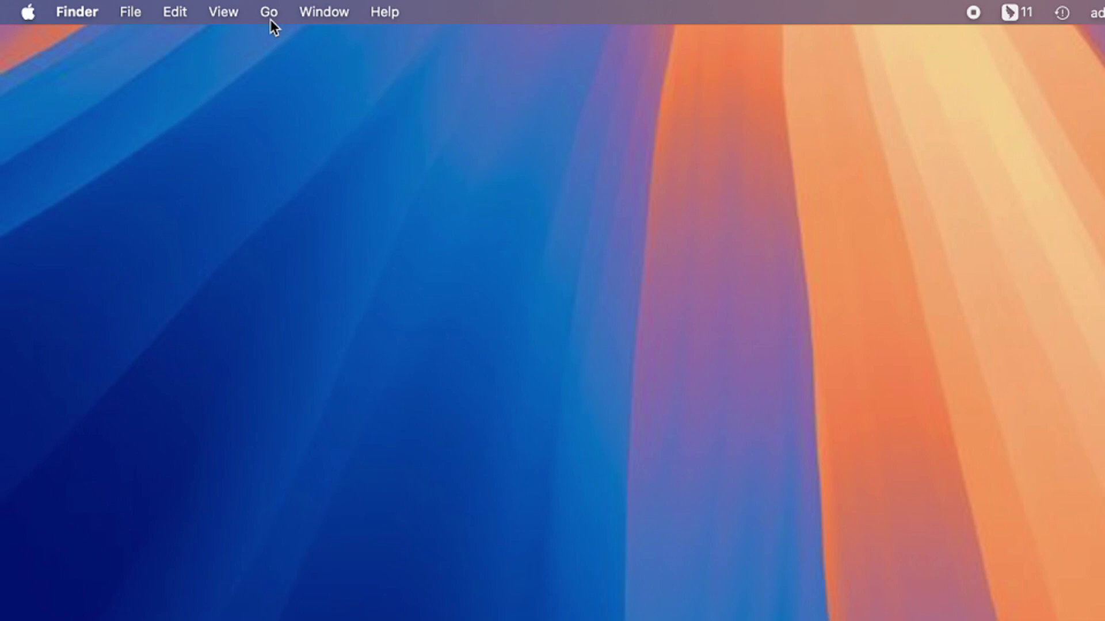
pyautogui.click(270, 19)
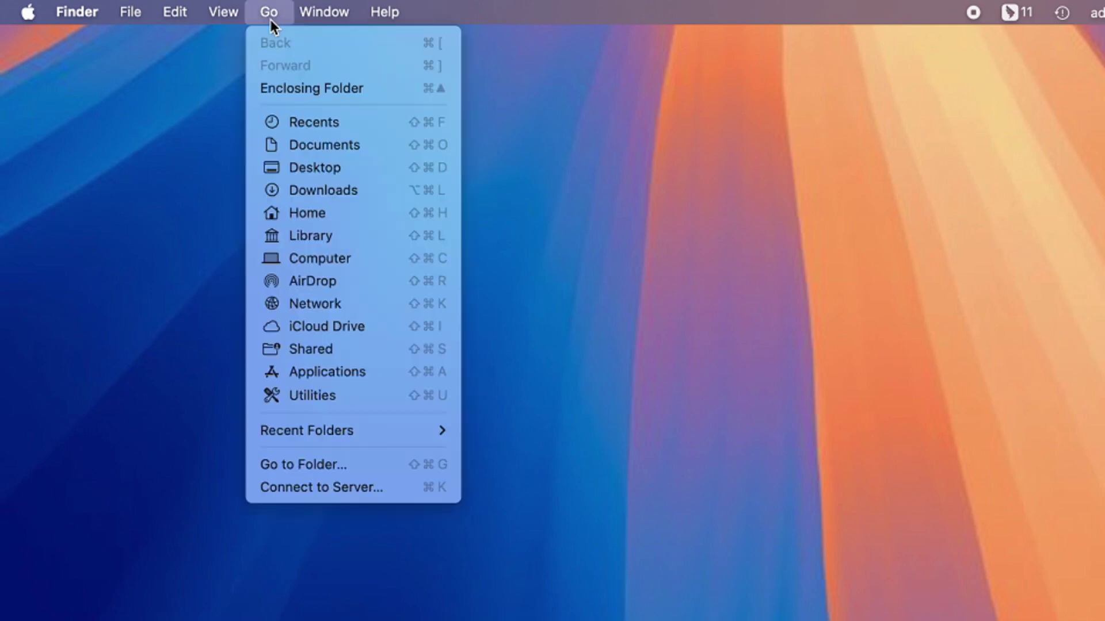
pyautogui.click(311, 240)
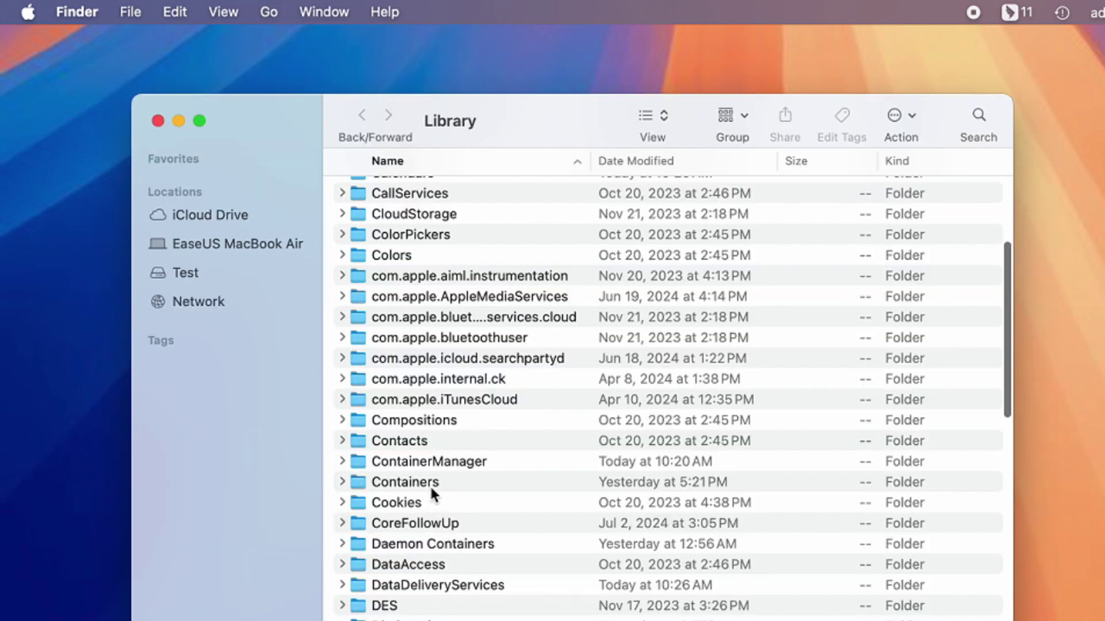
pyautogui.doubleClick(411, 482)
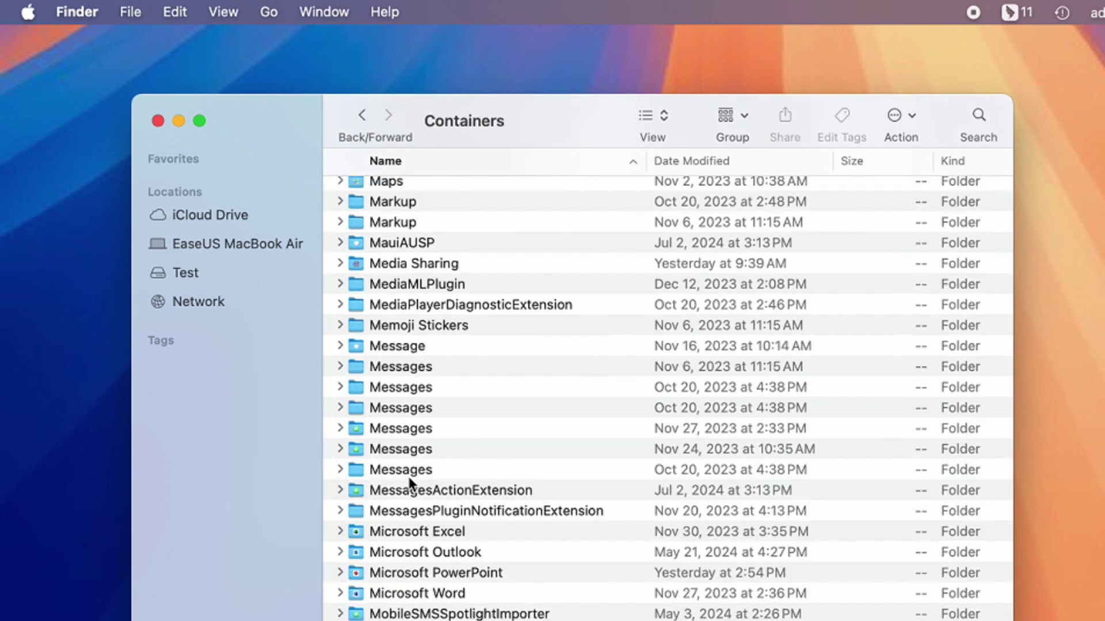
pyautogui.click(453, 573)
pyautogui.doubleClick(452, 573)
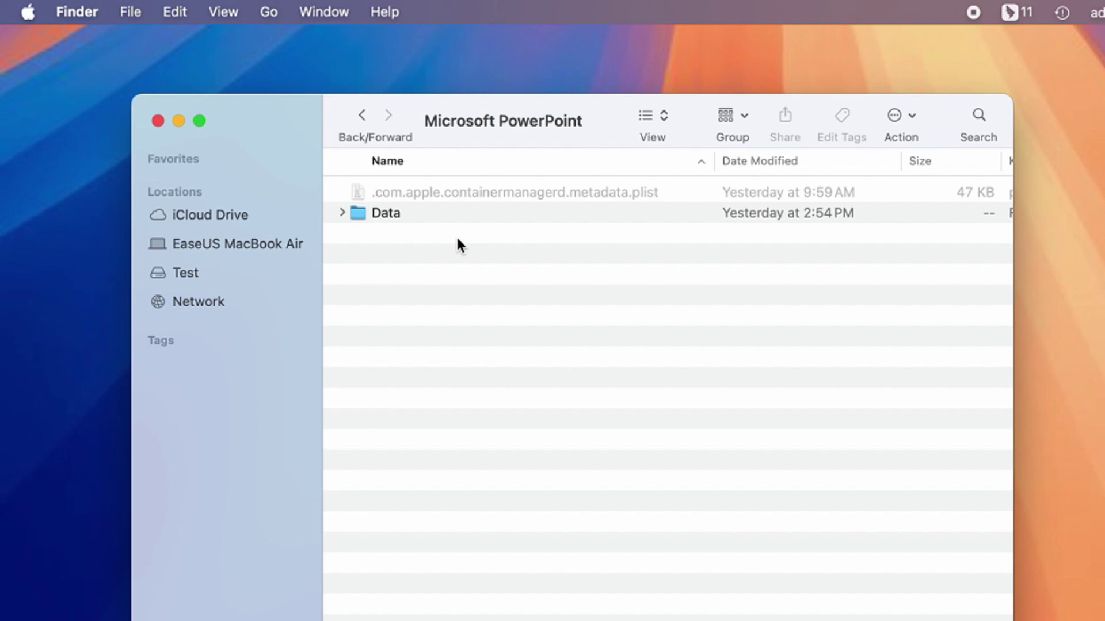
# Step: Open Data > Library > Preferences > AutoRecovery and right-click easeus data recovery wizard.pptx
pyautogui.doubleClick(450, 213)
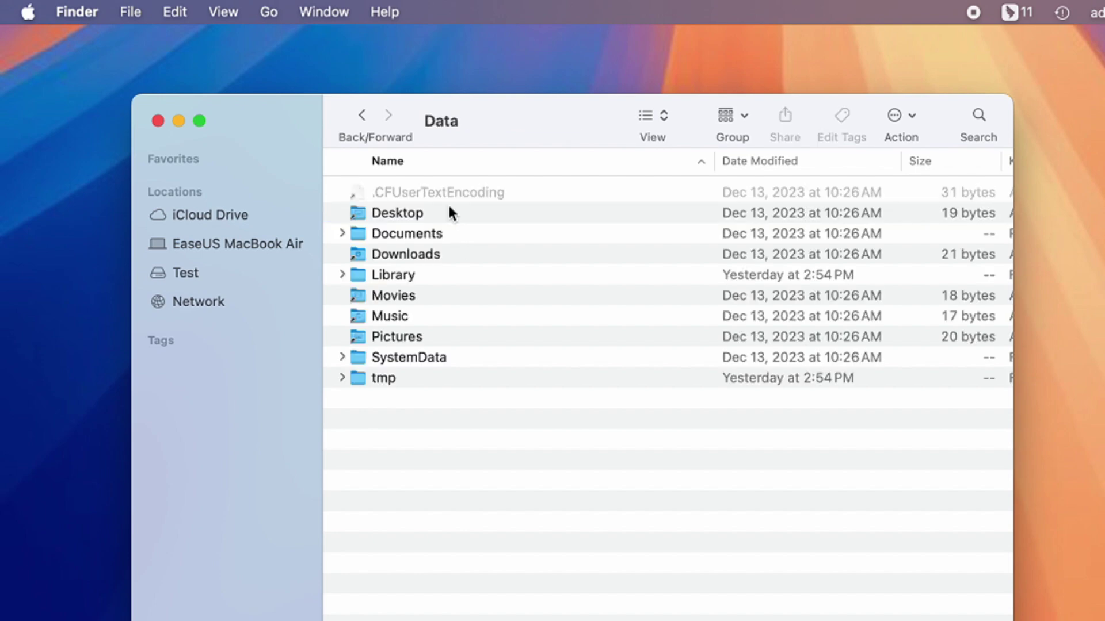
pyautogui.doubleClick(397, 275)
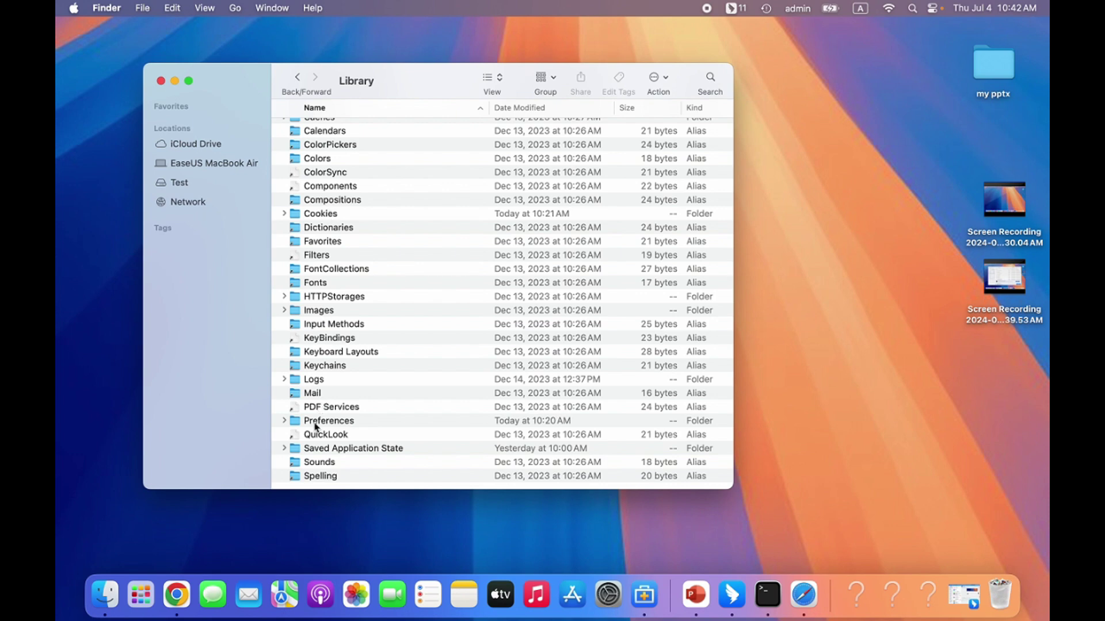
pyautogui.doubleClick(316, 422)
pyautogui.doubleClick(338, 130)
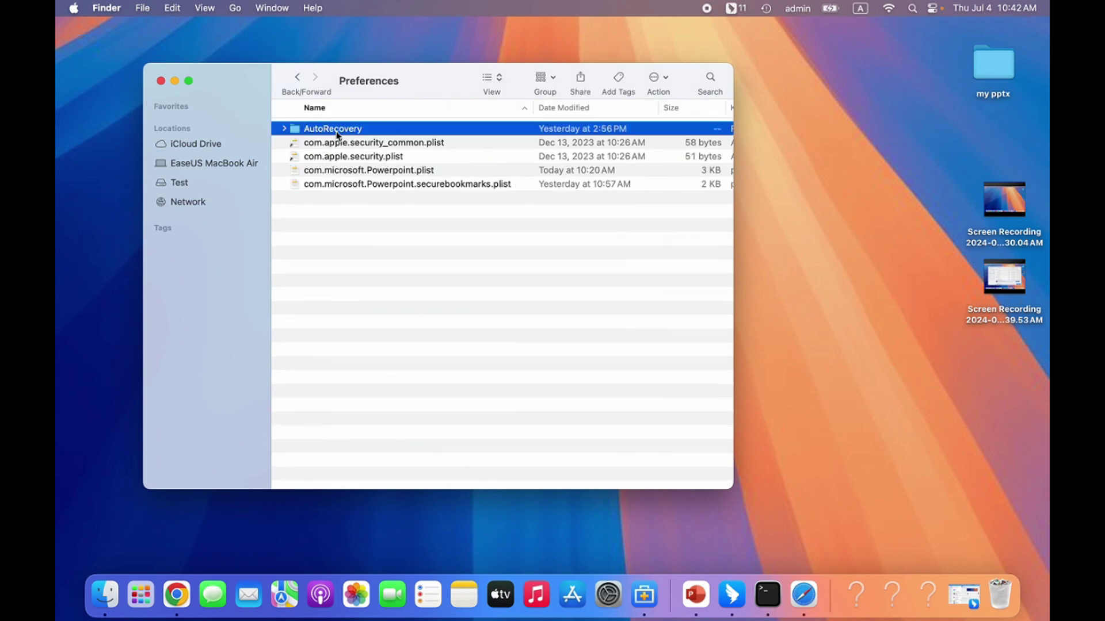
pyautogui.click(338, 131)
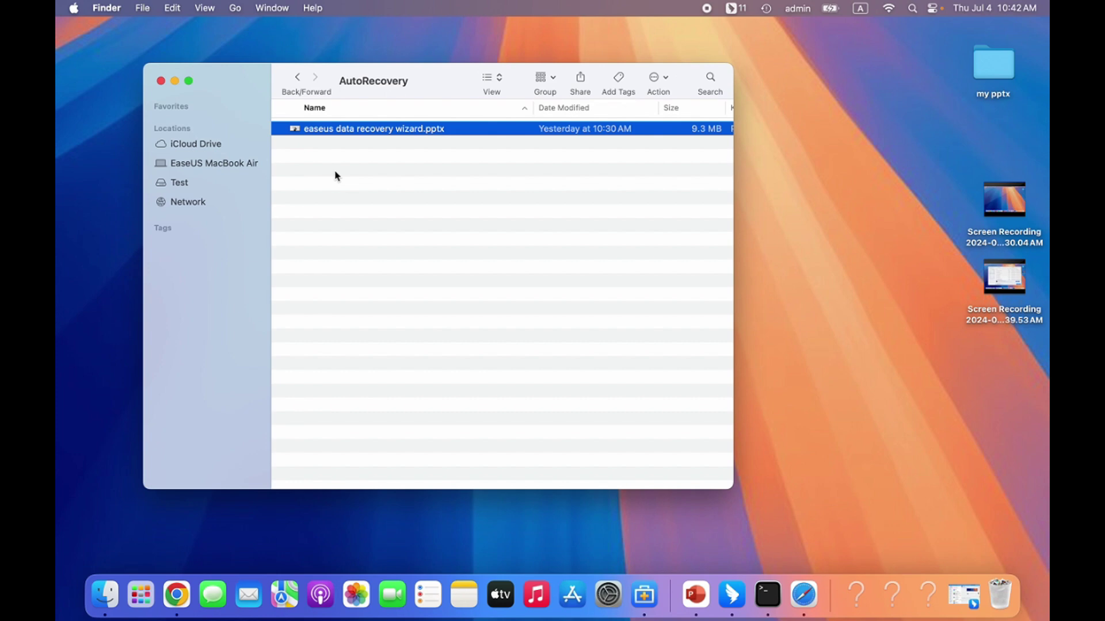
pyautogui.rightClick(368, 131)
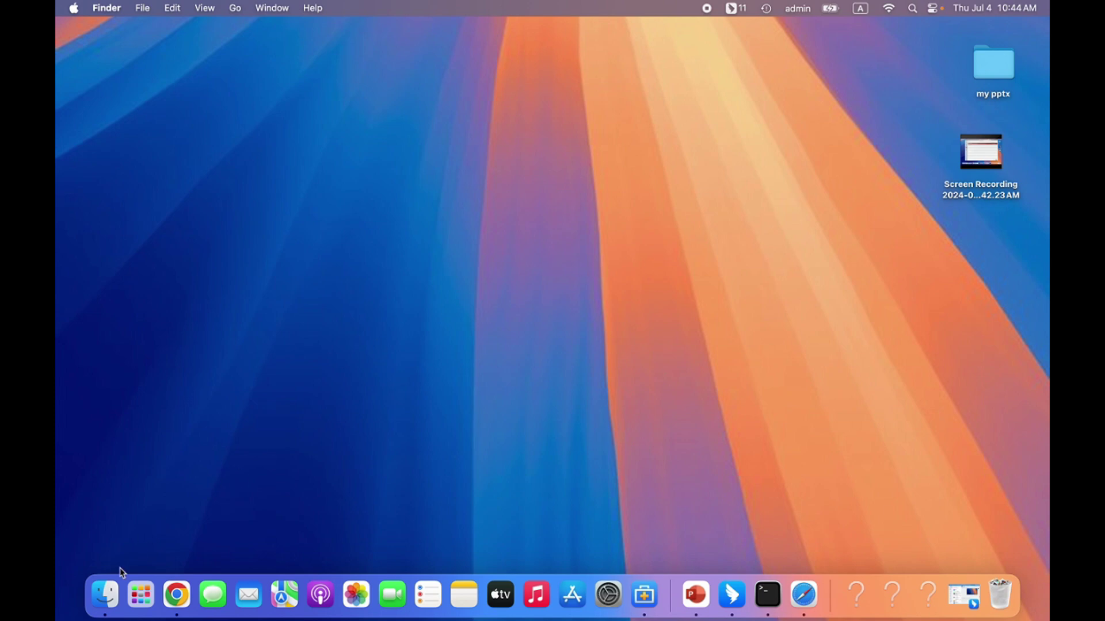
# Step: Browse EaseUS MacBook Air > Macintosh HD > tmp and bring up actions for powerpoints.temp
pyautogui.click(105, 601)
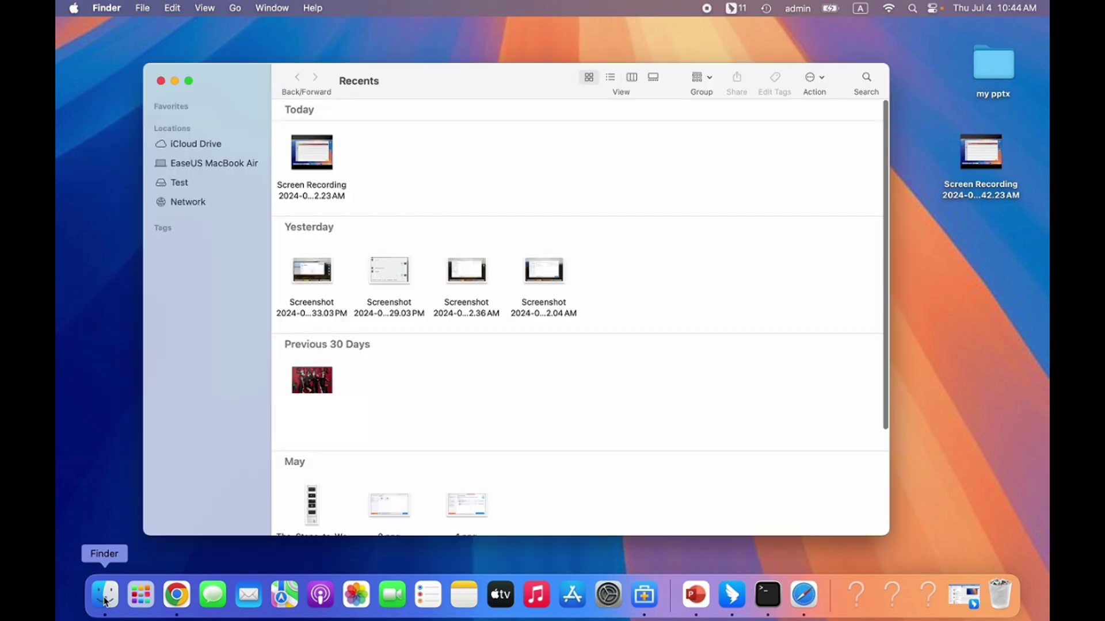
pyautogui.click(213, 164)
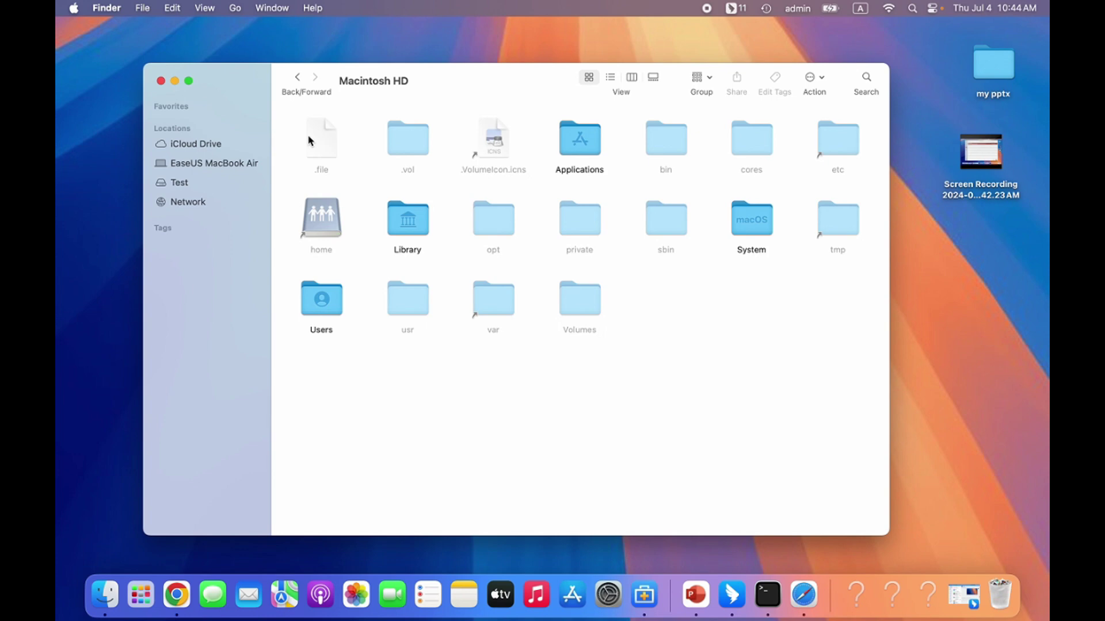
pyautogui.doubleClick(841, 231)
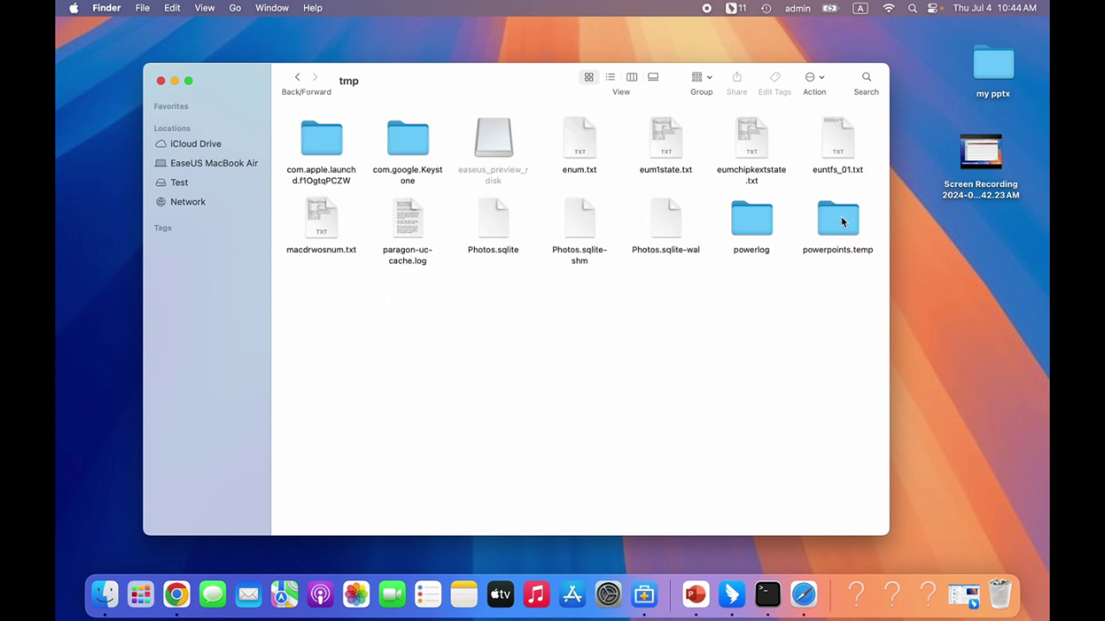
pyautogui.rightClick(842, 223)
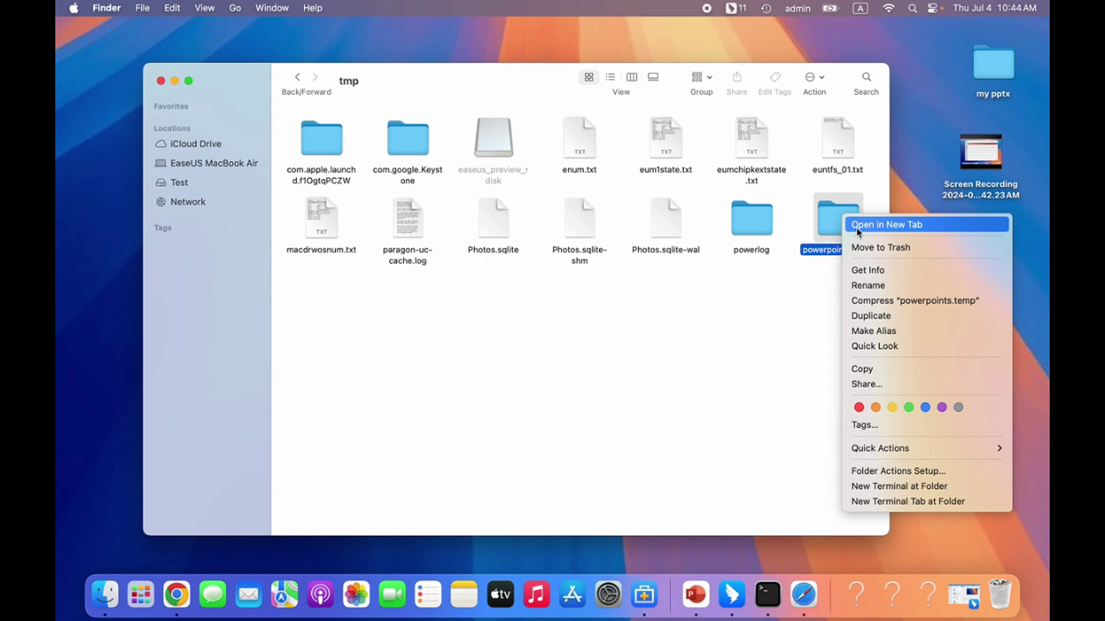